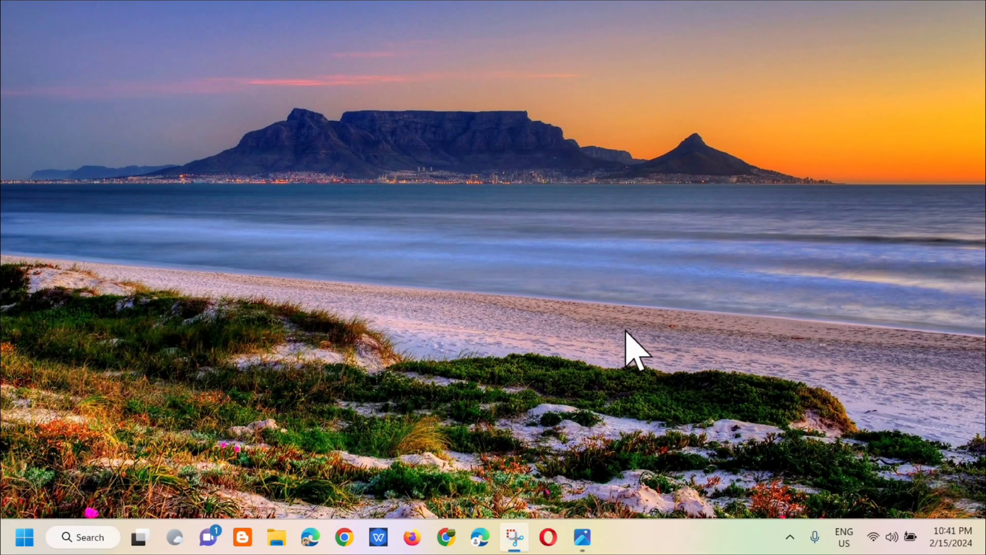
- Launch Device Manager, expand Display adapters and bring up the Intel(R) UHD Graphics context menu
{"action": "right_click", "coordinate": [25, 537]}
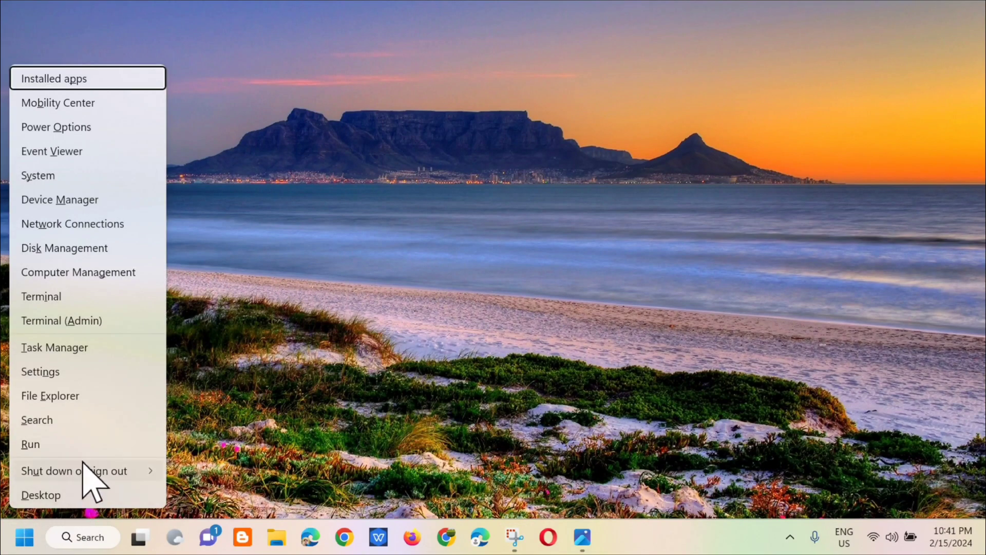
{"action": "left_click", "coordinate": [68, 205]}
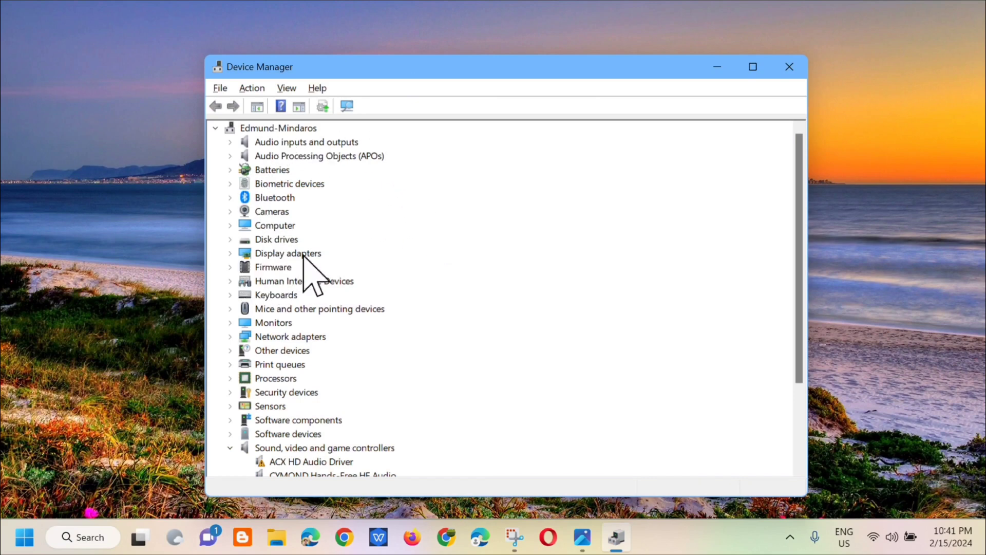
{"action": "left_click", "coordinate": [230, 254]}
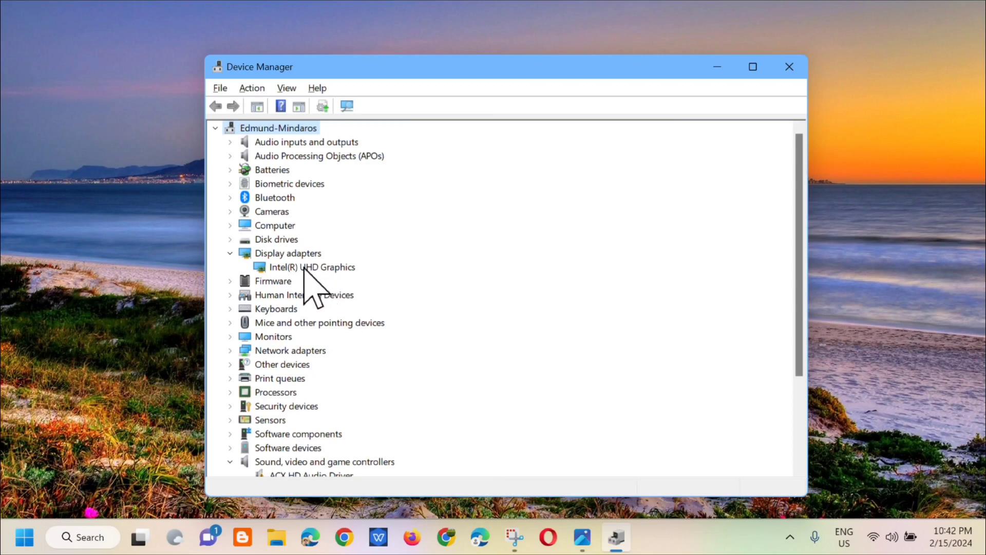
{"action": "left_click", "coordinate": [313, 268]}
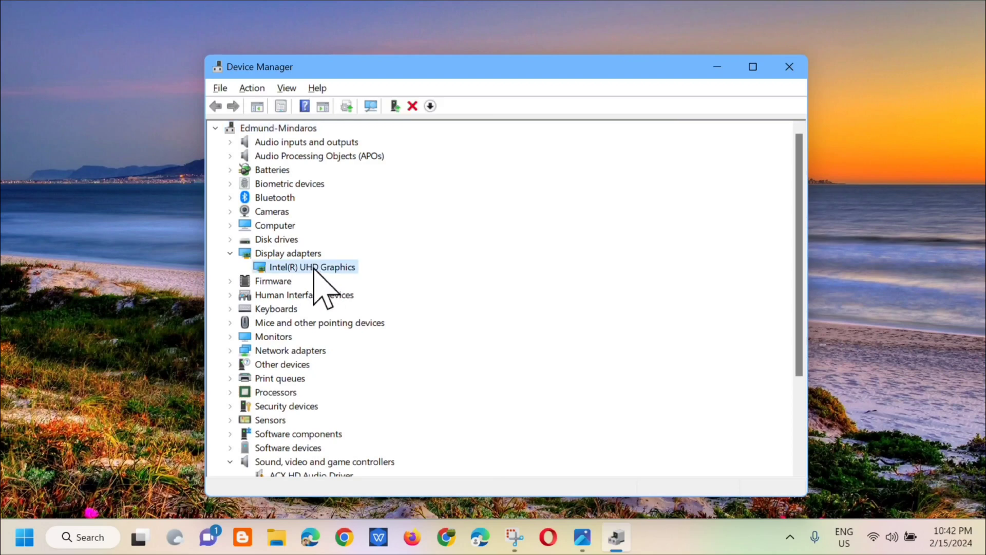
{"action": "right_click", "coordinate": [314, 269]}
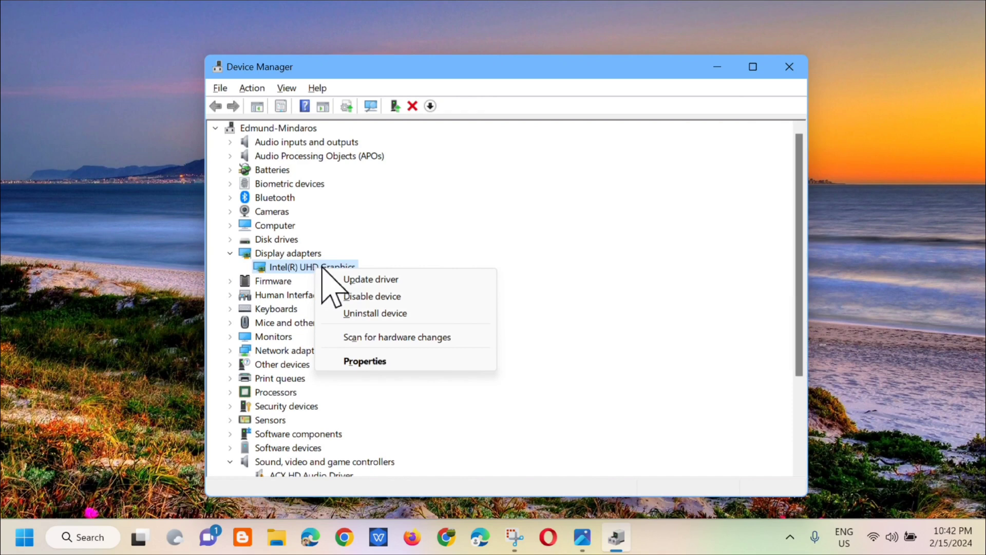
- Search automatically for drivers, confirm the Intel(R) UHD Graphics drivers are current, then exit Device Manager
{"action": "left_click", "coordinate": [380, 279]}
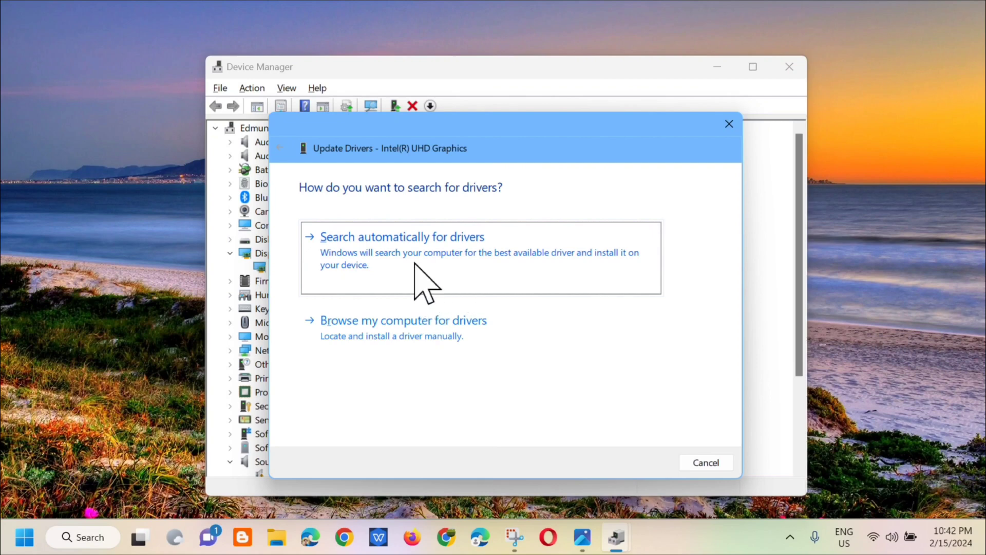
{"action": "left_click", "coordinate": [454, 257]}
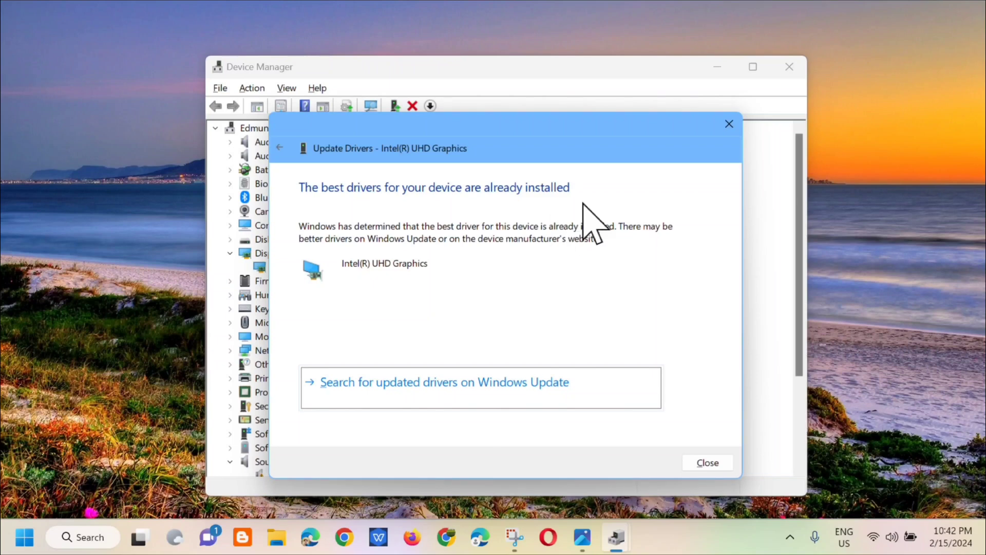
{"action": "left_click", "coordinate": [730, 124]}
{"action": "left_click", "coordinate": [789, 69]}
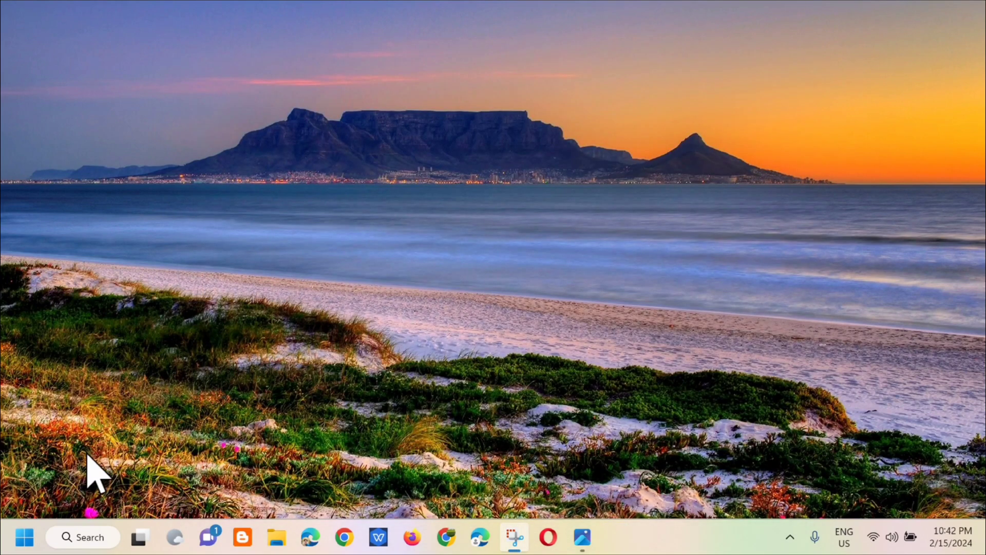
- Launch the Services console from taskbar search, with the list at Windows Media Player Network Sharing Service
{"action": "left_click", "coordinate": [85, 537]}
{"action": "type", "text": "ser"}
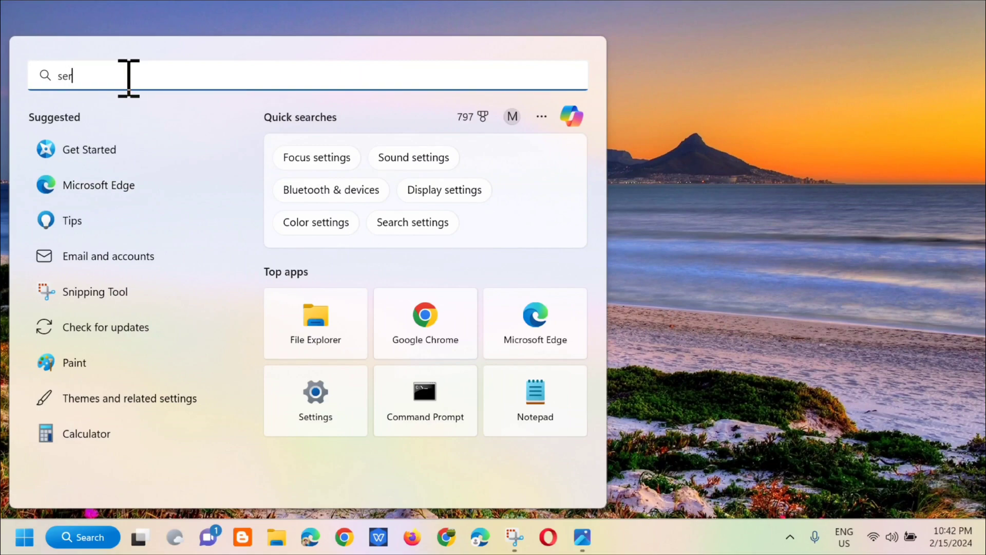
{"action": "type", "text": "vices"}
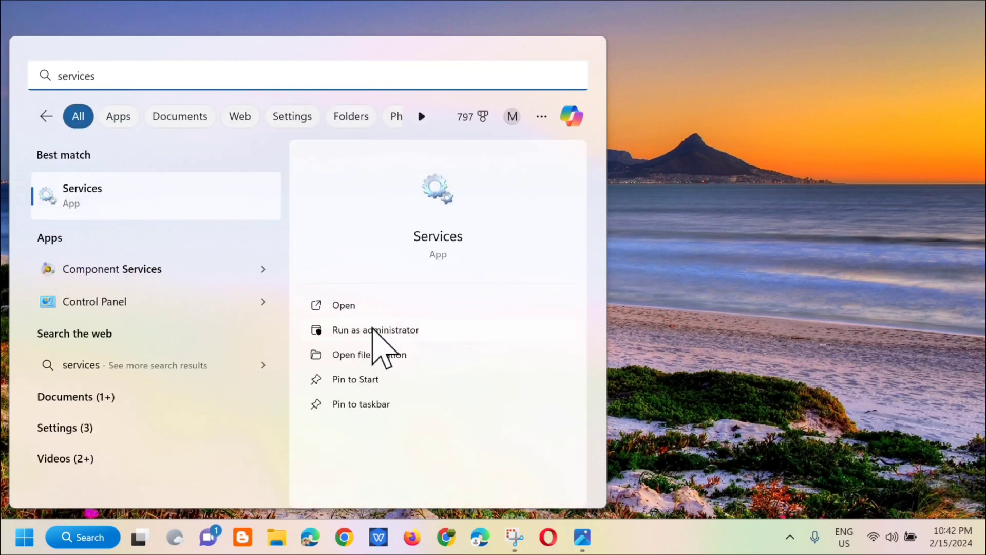
{"action": "left_click", "coordinate": [344, 307]}
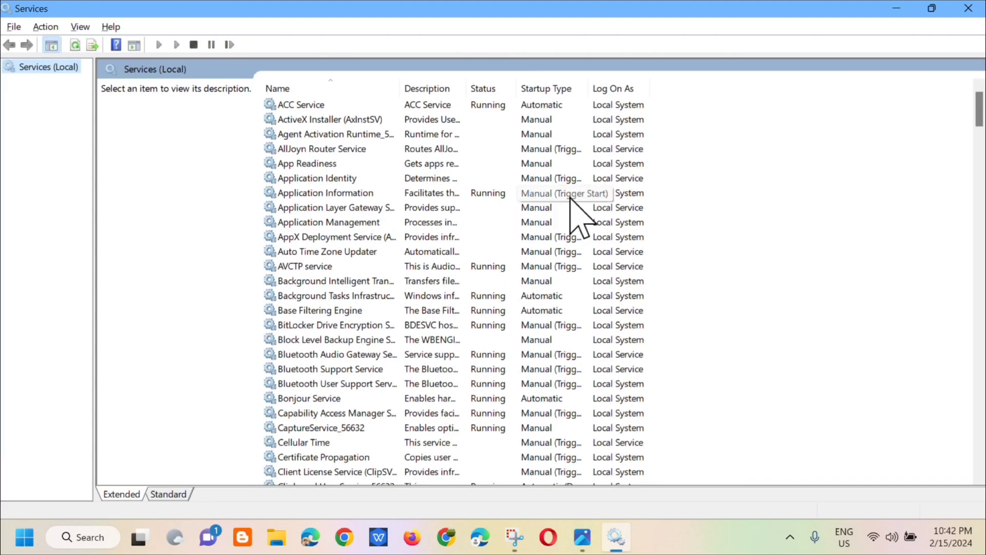
{"action": "scroll", "coordinate": [574, 216], "scroll_direction": "down", "scroll_amount": 5}
{"action": "scroll", "coordinate": [574, 216], "scroll_direction": "down", "scroll_amount": 5}
{"action": "scroll", "coordinate": [574, 218], "scroll_direction": "down", "scroll_amount": 4}
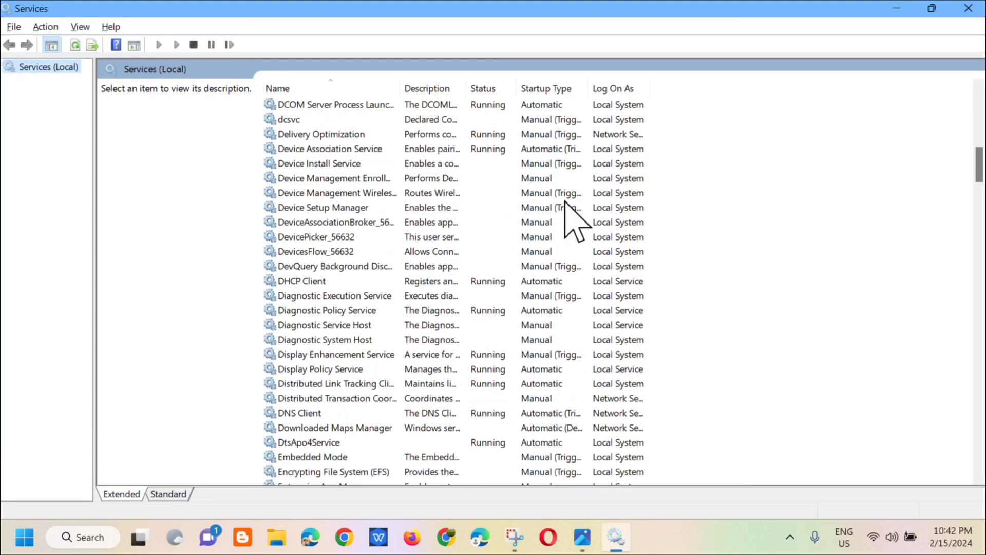
{"action": "scroll", "coordinate": [573, 219], "scroll_direction": "down", "scroll_amount": 7}
{"action": "scroll", "coordinate": [575, 219], "scroll_direction": "down", "scroll_amount": 3}
{"action": "scroll", "coordinate": [574, 220], "scroll_direction": "down", "scroll_amount": 7}
{"action": "scroll", "coordinate": [574, 220], "scroll_direction": "down", "scroll_amount": 5}
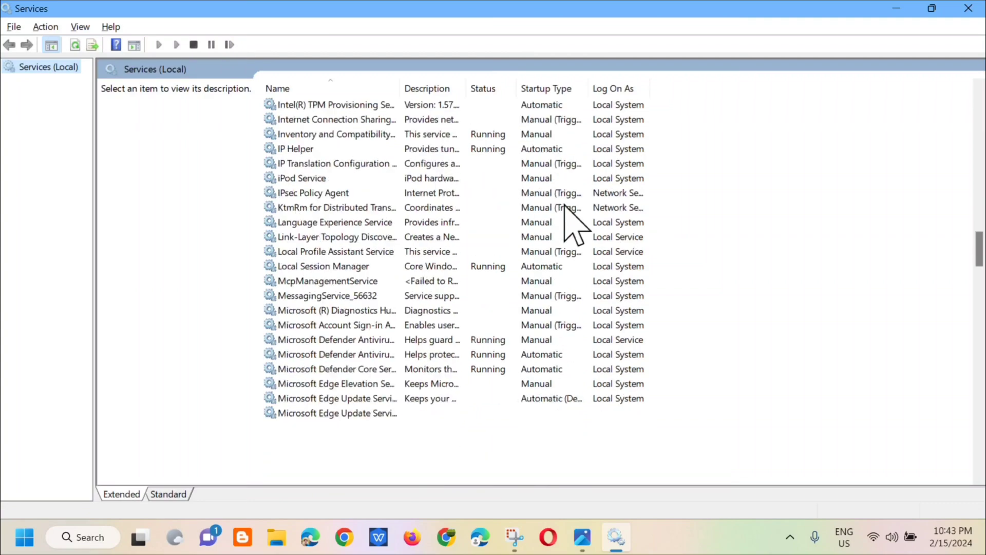
{"action": "scroll", "coordinate": [574, 219], "scroll_direction": "down", "scroll_amount": 7}
{"action": "scroll", "coordinate": [568, 216], "scroll_direction": "down", "scroll_amount": 10}
{"action": "scroll", "coordinate": [568, 216], "scroll_direction": "down", "scroll_amount": 3}
{"action": "scroll", "coordinate": [568, 217], "scroll_direction": "down", "scroll_amount": 7}
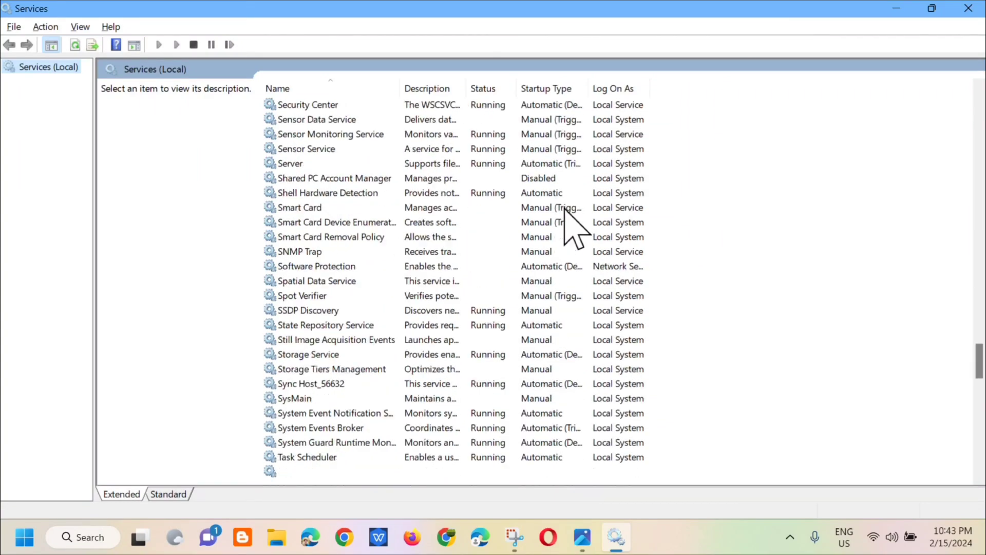
{"action": "scroll", "coordinate": [568, 220], "scroll_direction": "down", "scroll_amount": 15}
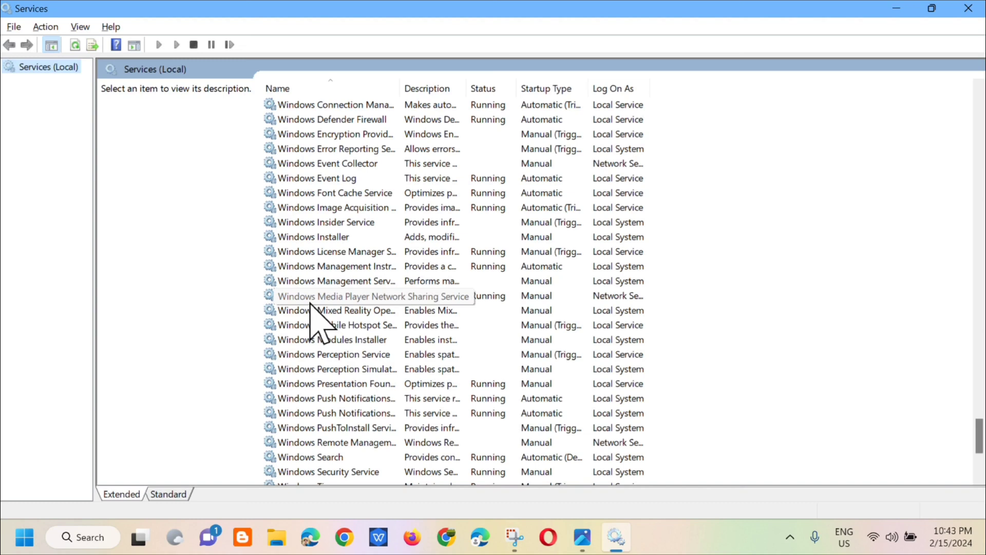
- Set Windows Media Player Network Sharing Service startup to Automatic, stop and restart it, and save
{"action": "double_click", "coordinate": [447, 297]}
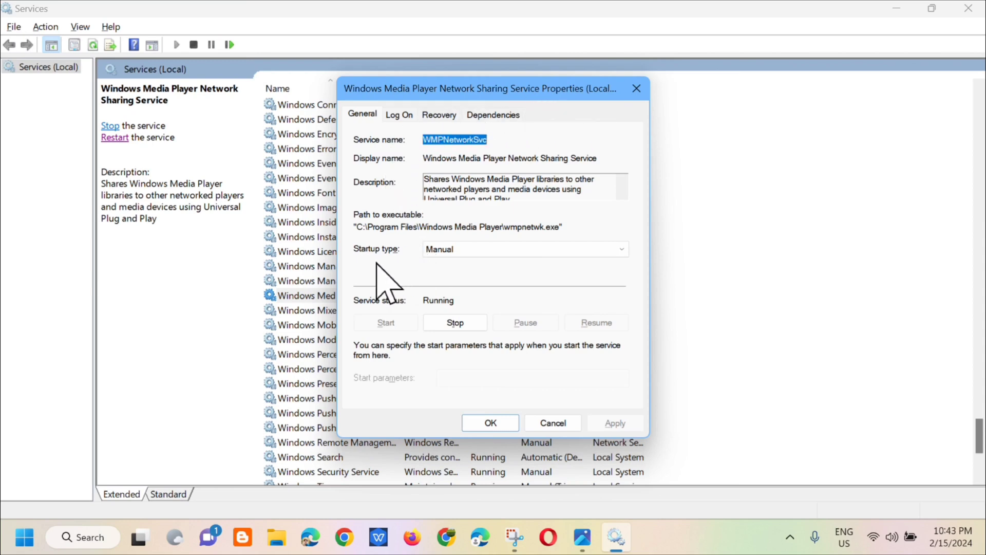
{"action": "left_click", "coordinate": [622, 254]}
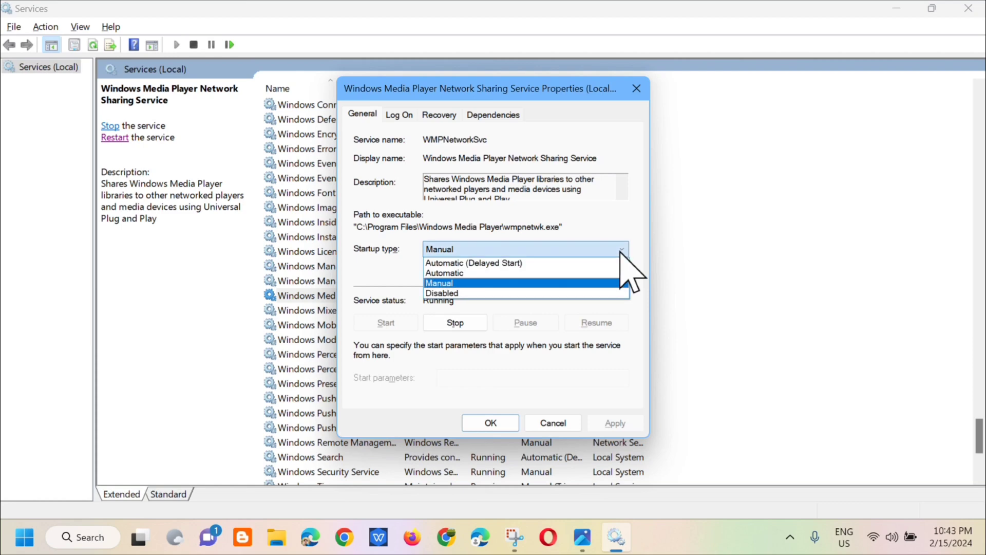
{"action": "left_click", "coordinate": [453, 273]}
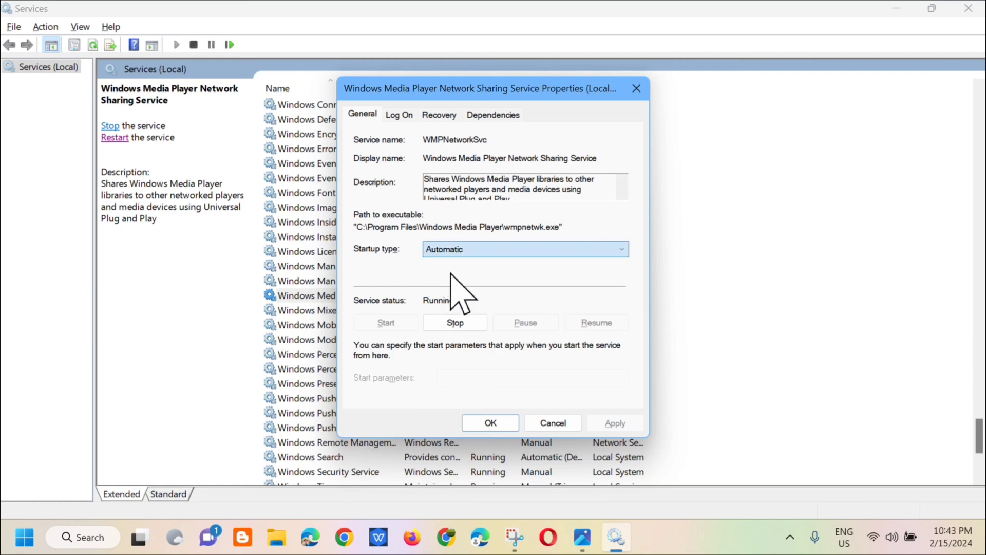
{"action": "left_click", "coordinate": [454, 323]}
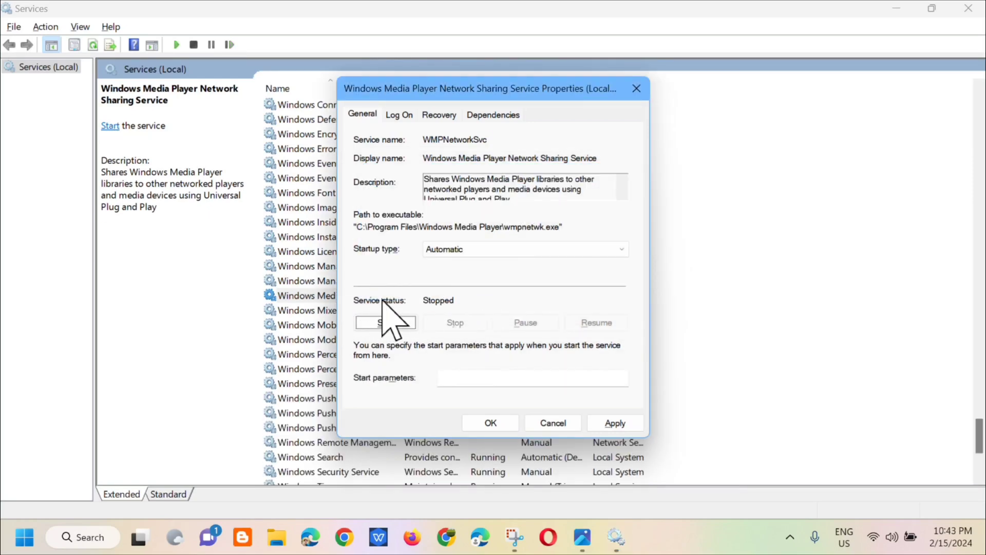
{"action": "left_click", "coordinate": [388, 323]}
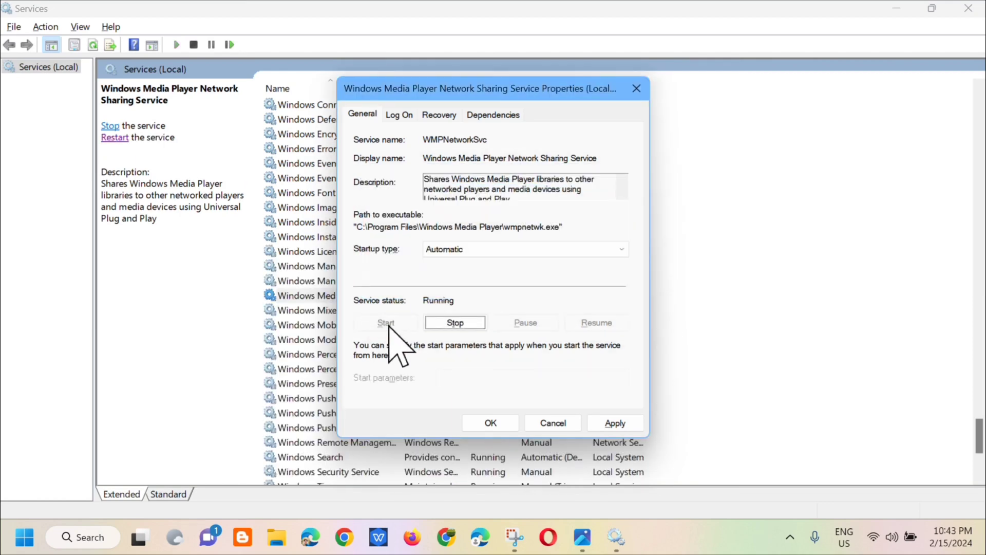
{"action": "left_click", "coordinate": [491, 423]}
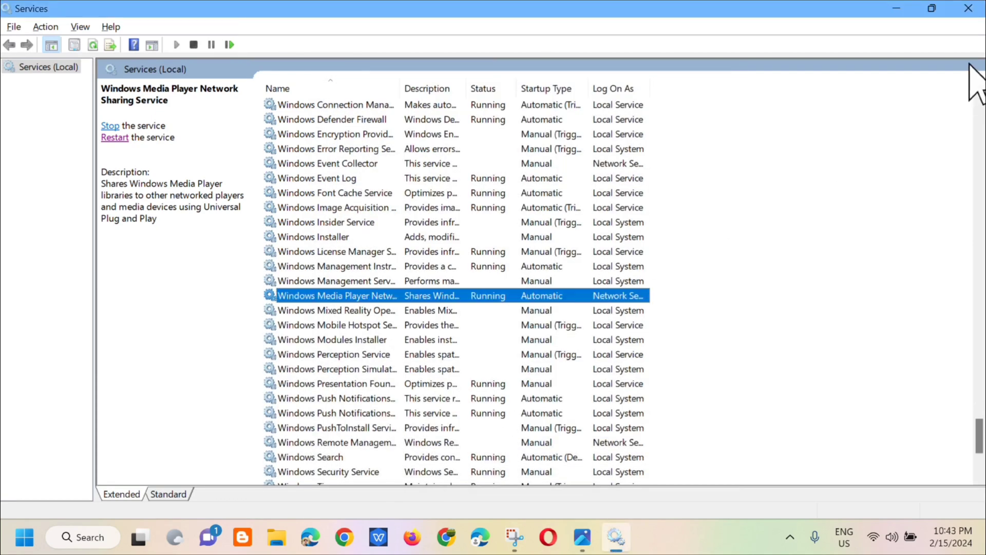
- Close Services, view the Start menu power options, then dismiss them to return to the desktop
{"action": "left_click", "coordinate": [968, 9]}
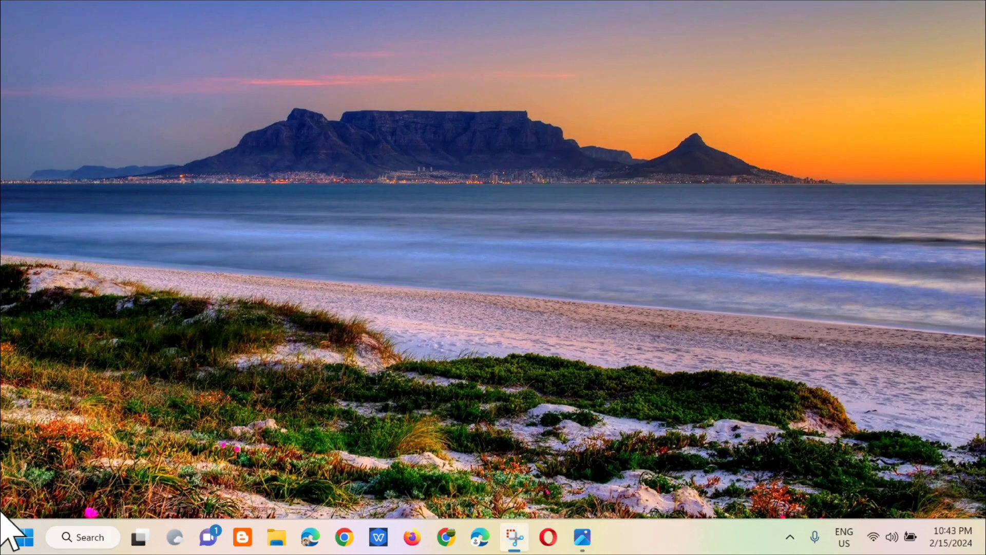
{"action": "left_click", "coordinate": [22, 537]}
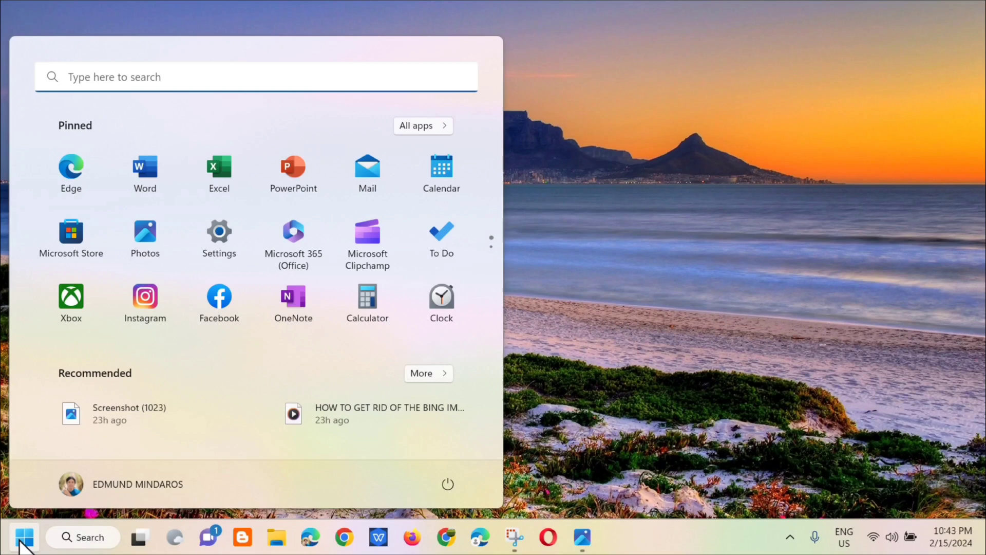
{"action": "left_click", "coordinate": [449, 484]}
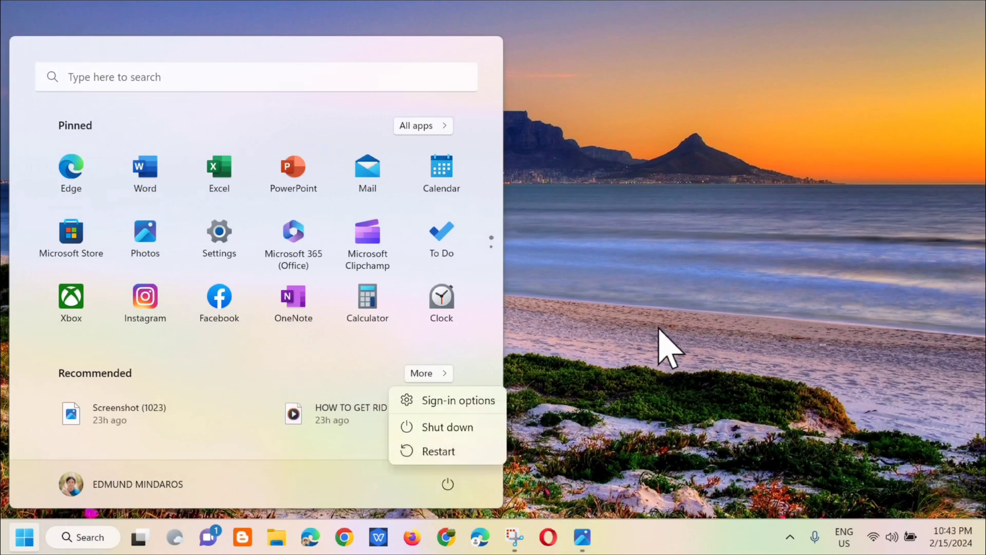
{"action": "key", "text": "Escape"}
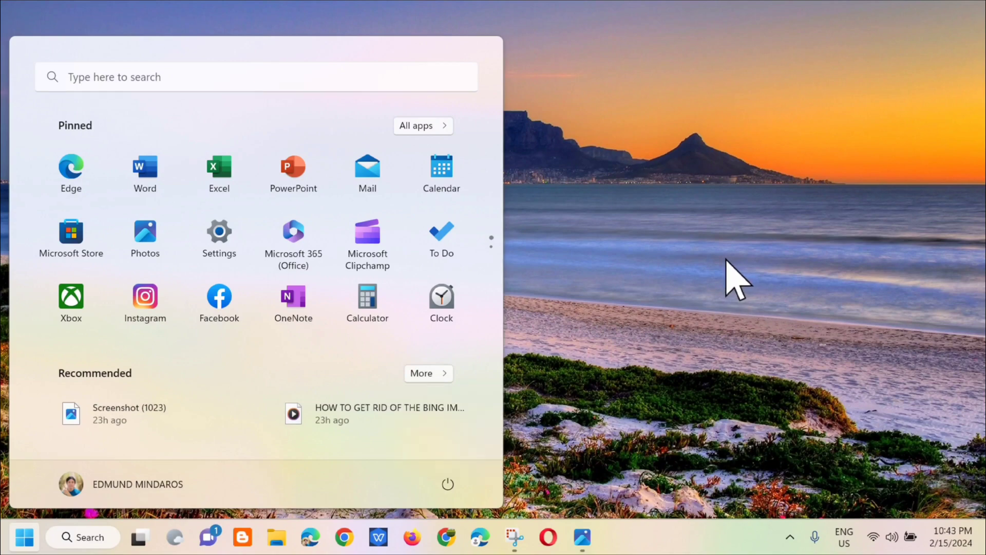
{"action": "left_click", "coordinate": [722, 260]}
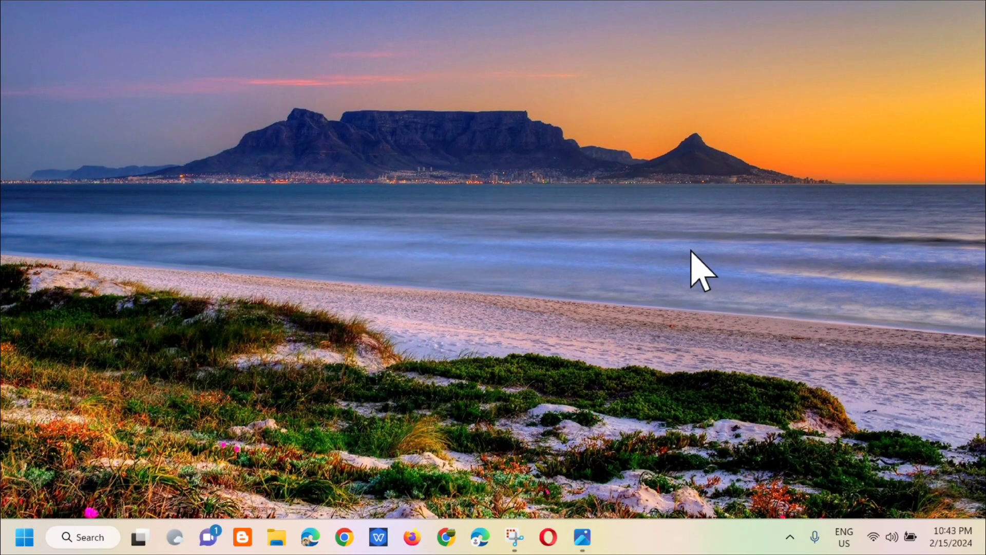